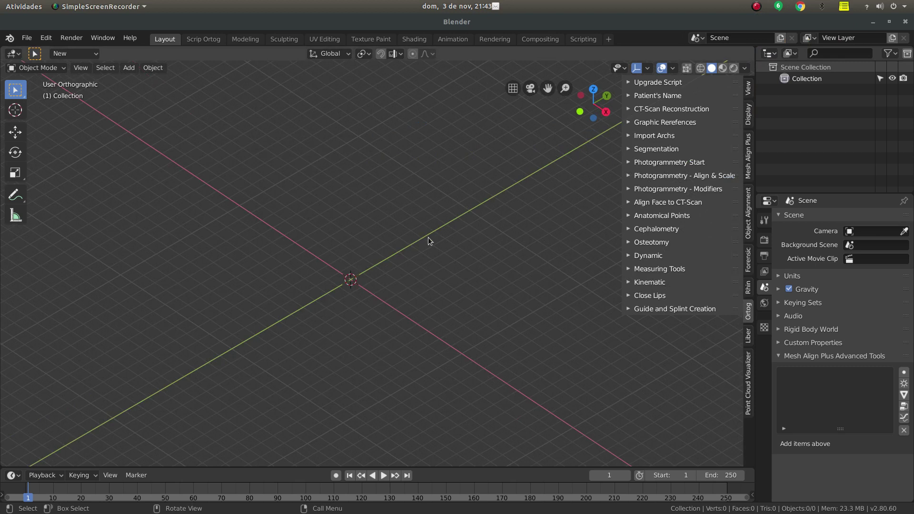
- Expand the Ortog tab's CT-Scan Reconstruction panel to reveal Bone 200 and Teeth 1430 thresholds
{"action": "middle_click_drag", "start_coordinate": [427, 237], "coordinate": [404, 285]}
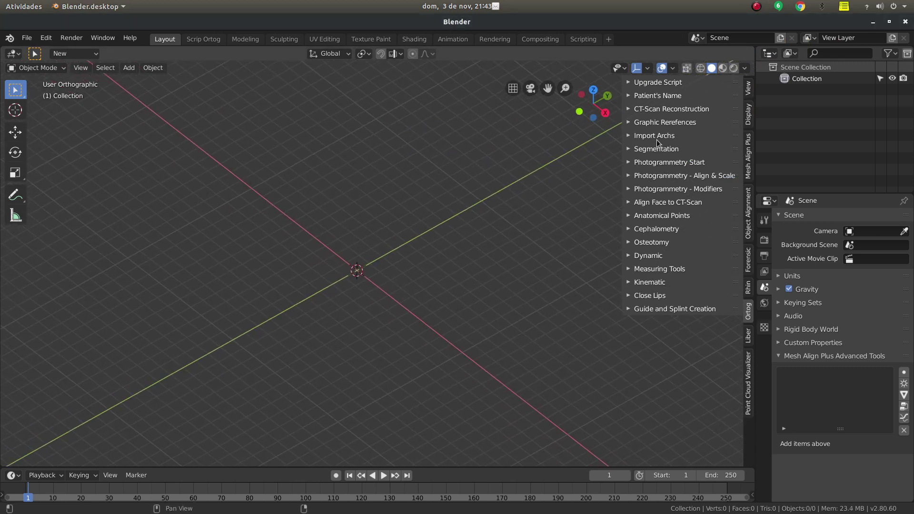
{"action": "left_click", "coordinate": [631, 109]}
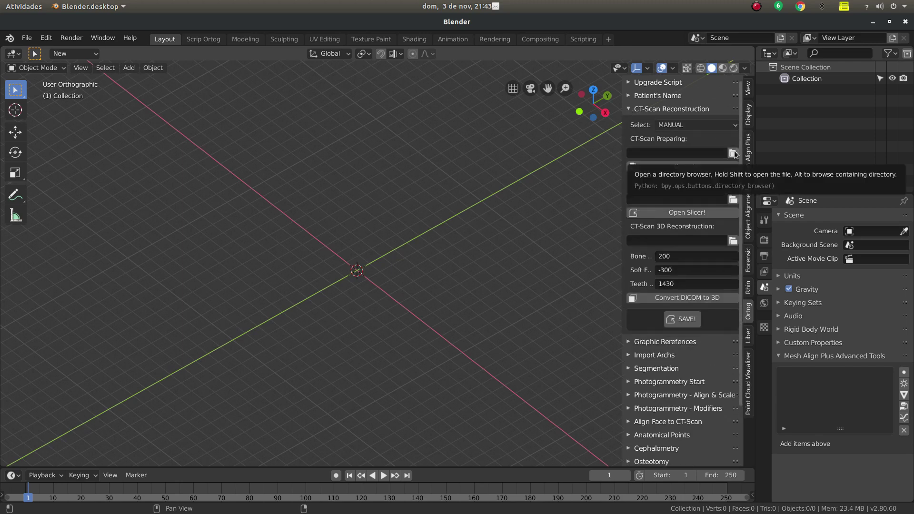
- Choose DICOM_original from Recent as the CT-Scan Preparing folder and accept it
{"action": "left_click", "coordinate": [733, 153]}
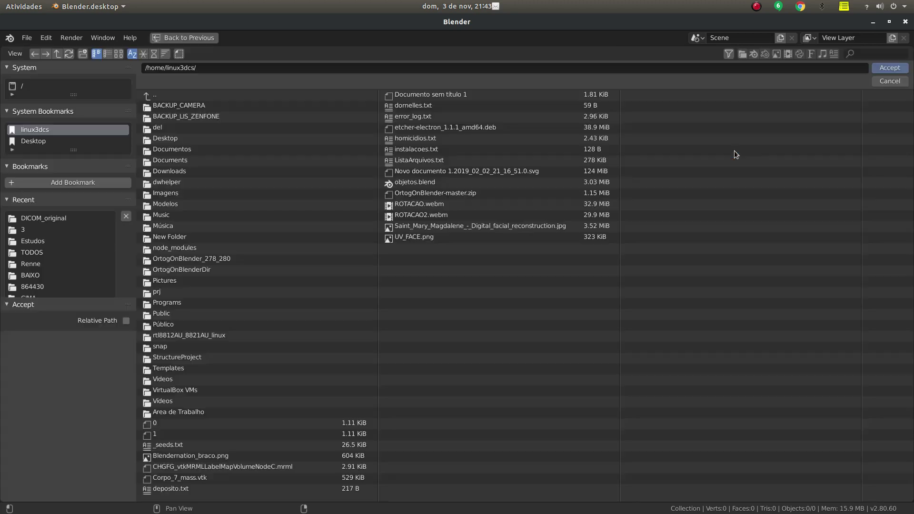
{"action": "left_click", "coordinate": [50, 219]}
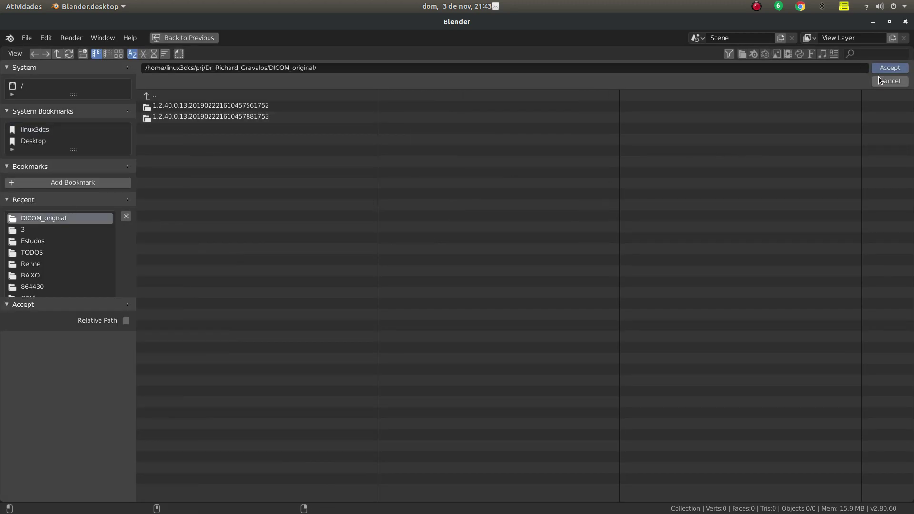
{"action": "left_click", "coordinate": [890, 69]}
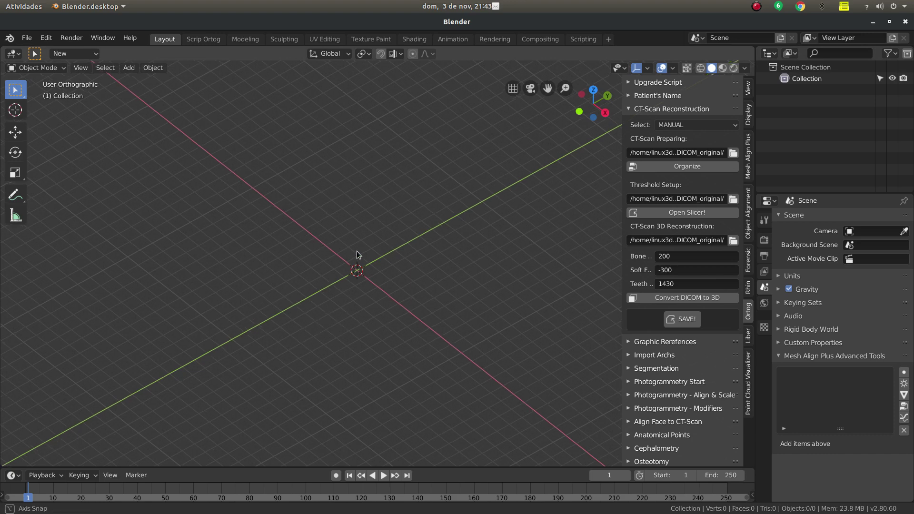
- Run Organize to sort the DICOM files into series, enlarging the terminal copy log
{"action": "left_click", "coordinate": [690, 169]}
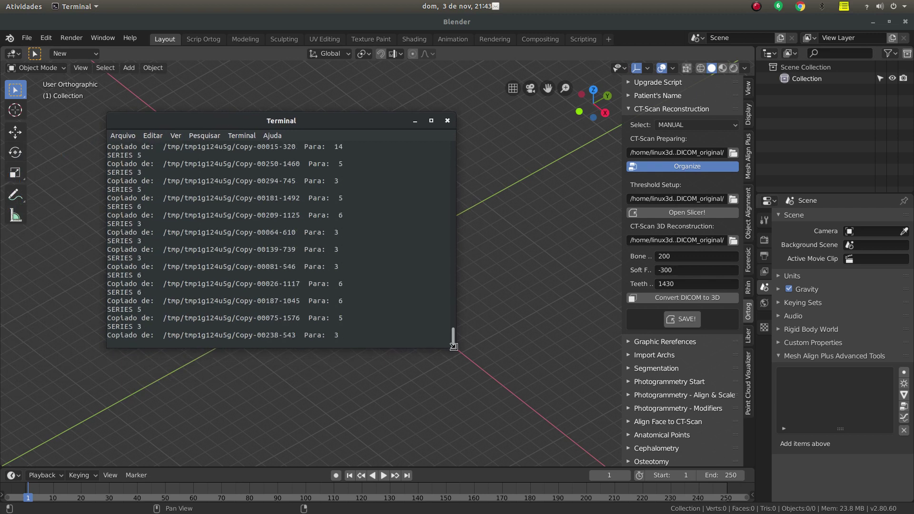
{"action": "left_click_drag", "start_coordinate": [456, 348], "coordinate": [583, 383]}
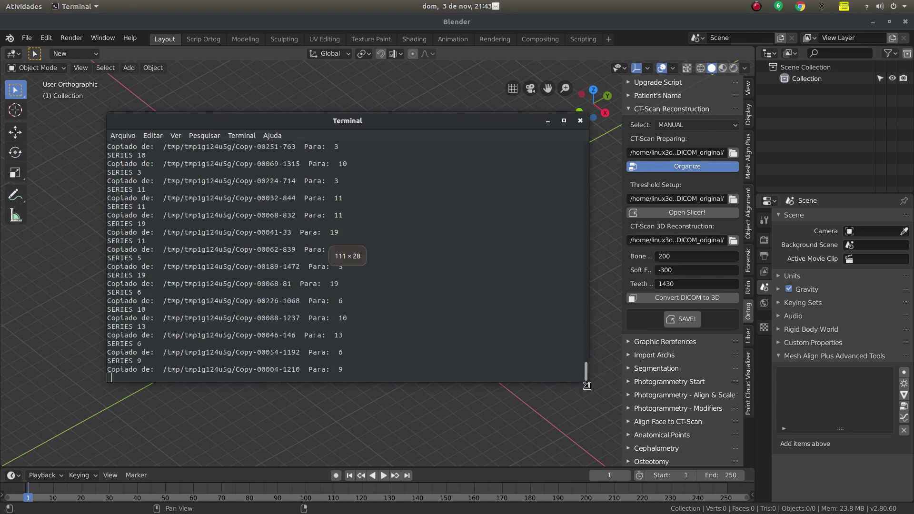
{"action": "left_click_drag", "start_coordinate": [438, 120], "coordinate": [434, 130]}
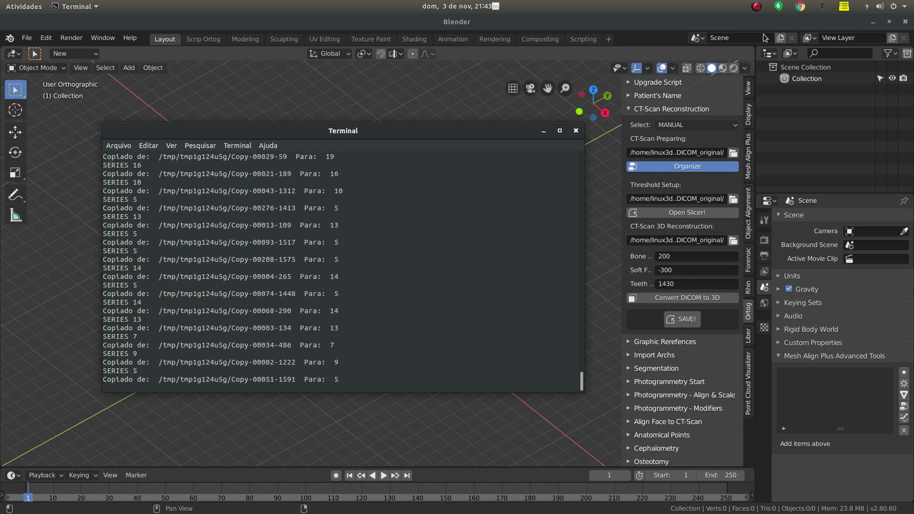
{"action": "left_click", "coordinate": [757, 6]}
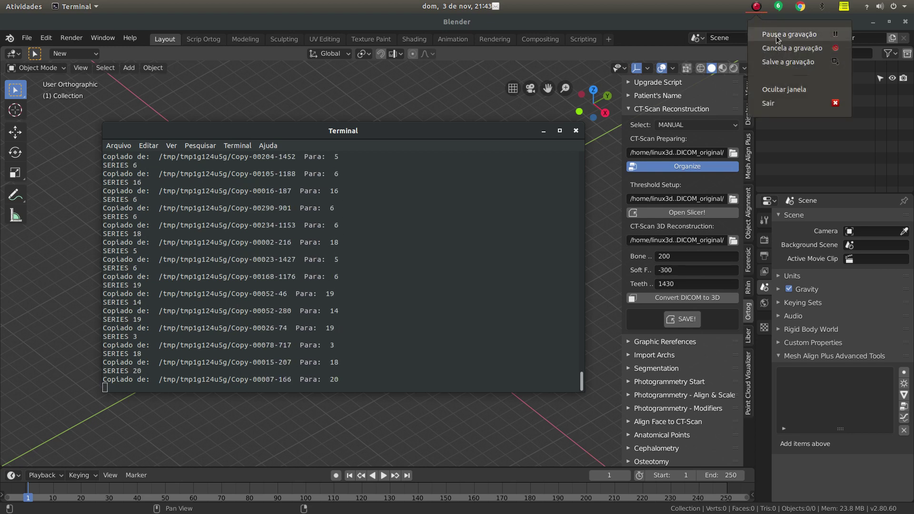
- Accept the default Text Import separators to open C-Scan_DATA.csv in Calc
{"action": "left_click", "coordinate": [776, 36]}
{"action": "left_click_drag", "start_coordinate": [376, 101], "coordinate": [381, 105]}
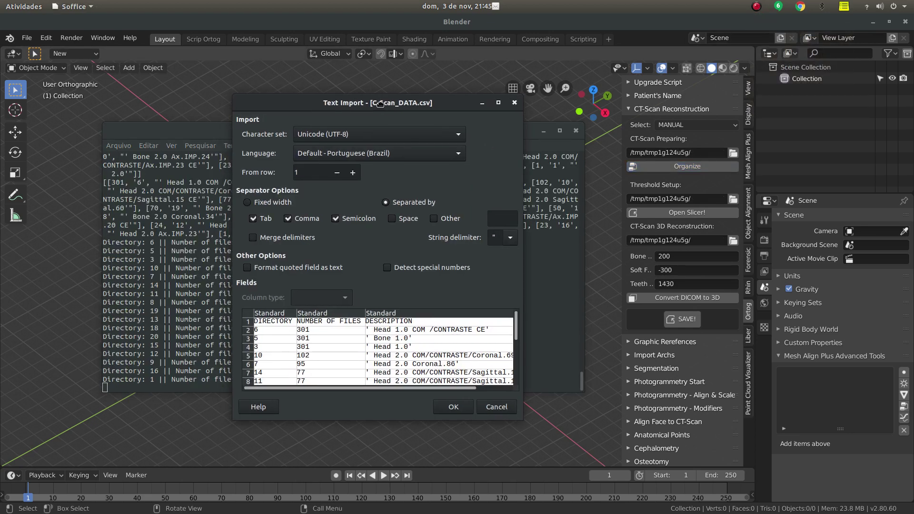
{"action": "left_click", "coordinate": [459, 411]}
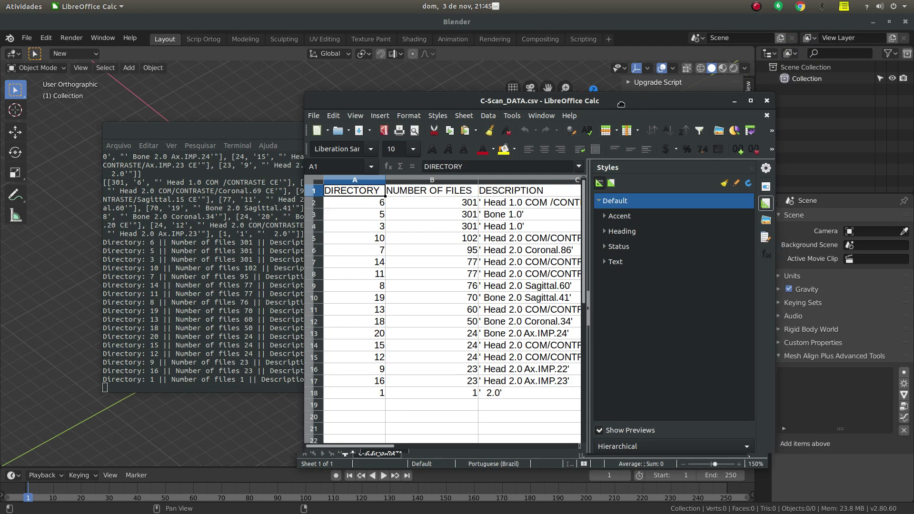
- Maximize Calc and inspect the directory numbers in column A and file counts in column B
{"action": "left_click", "coordinate": [704, 93]}
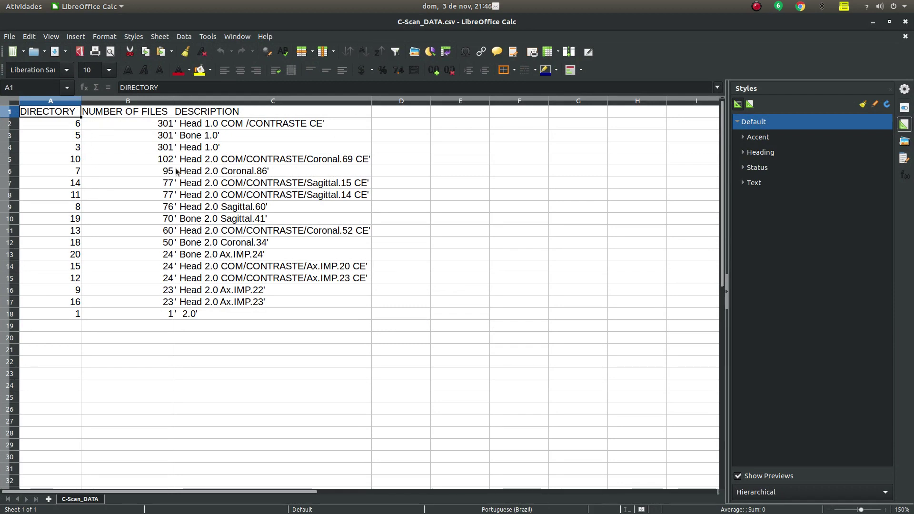
{"action": "left_click", "coordinate": [127, 140]}
{"action": "left_click", "coordinate": [128, 218]}
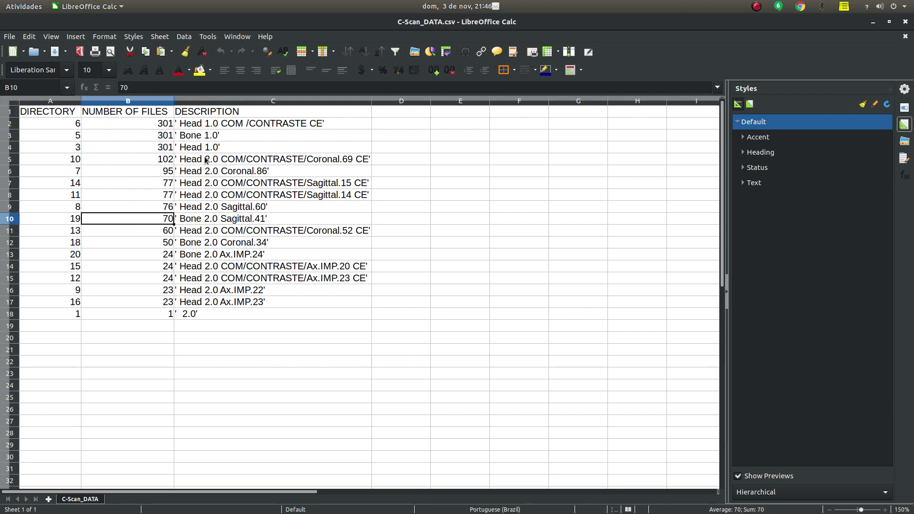
{"action": "left_click", "coordinate": [55, 123]}
{"action": "left_click", "coordinate": [121, 125]}
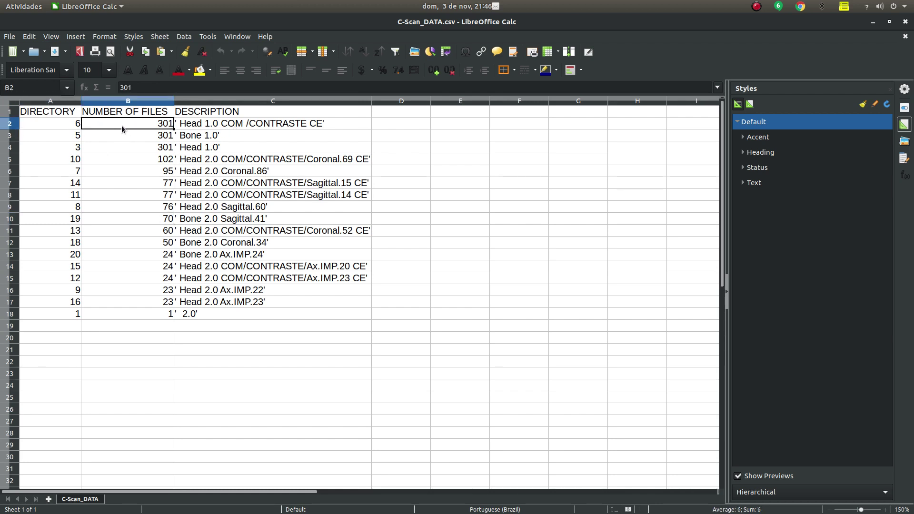
{"action": "left_click_drag", "start_coordinate": [54, 124], "coordinate": [42, 313]}
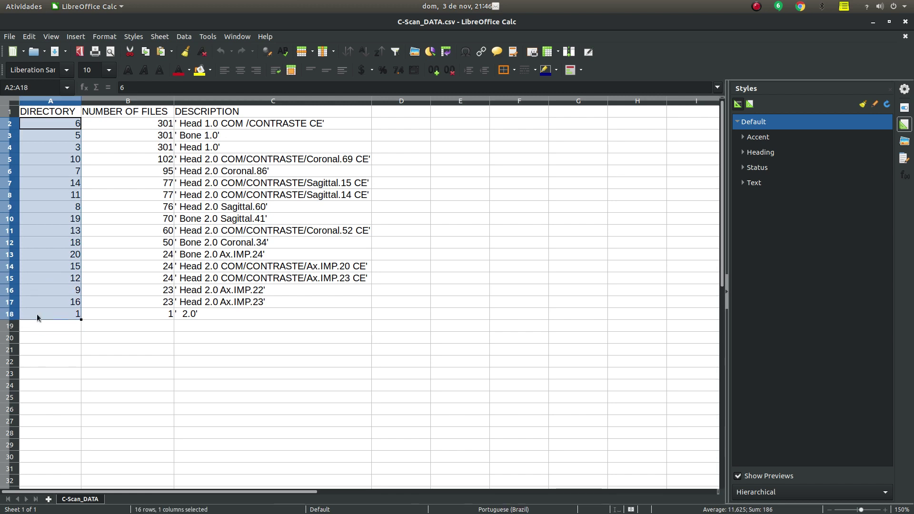
{"action": "left_click", "coordinate": [48, 148]}
{"action": "left_click_drag", "start_coordinate": [42, 111], "coordinate": [34, 312]}
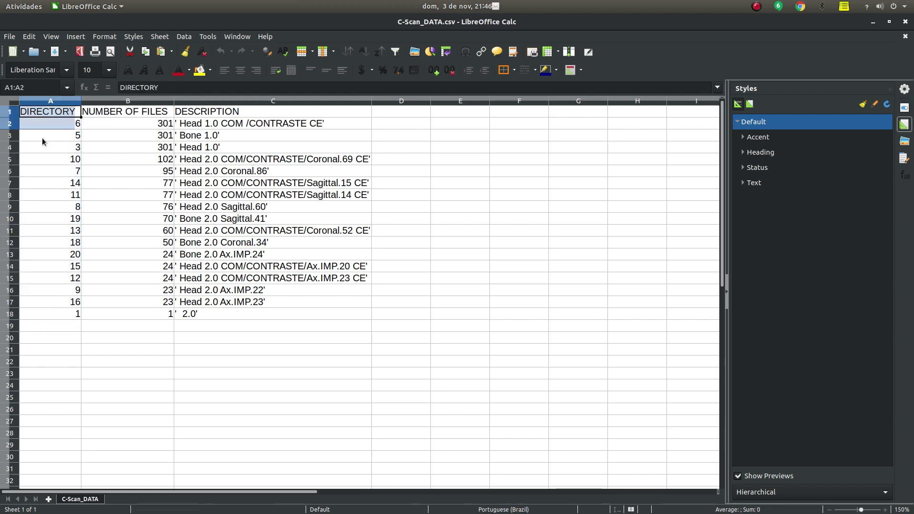
{"action": "left_click", "coordinate": [107, 115]}
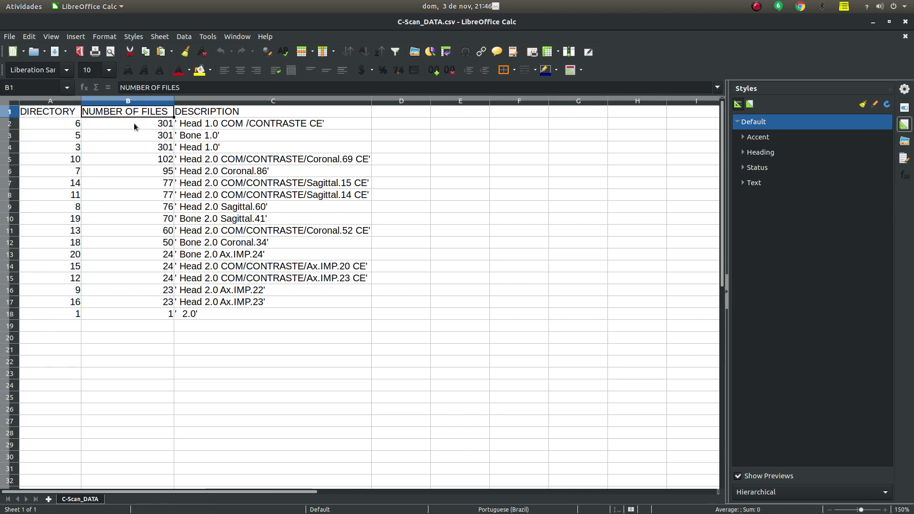
- Compare the 301-file series in directories 6, 5 and 3, ending on 'Head 1.0'
{"action": "left_click_drag", "start_coordinate": [136, 123], "coordinate": [133, 146]}
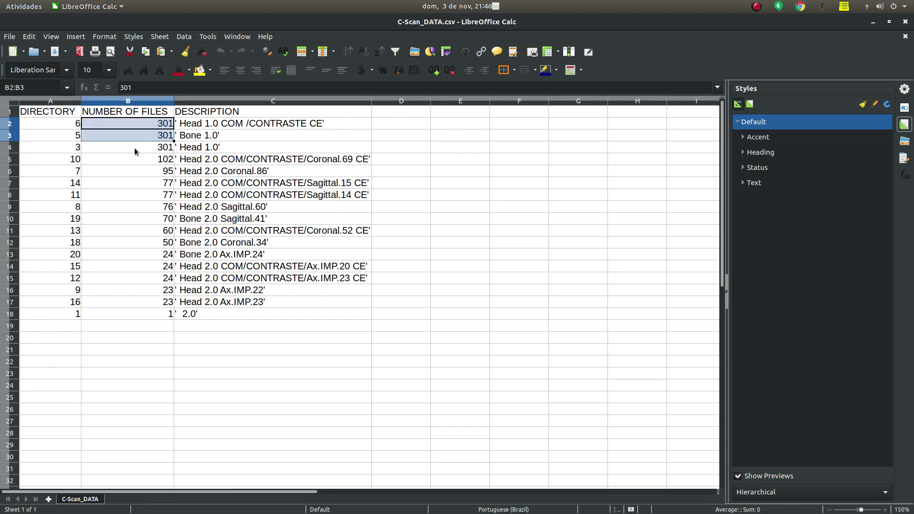
{"action": "left_click", "coordinate": [120, 124]}
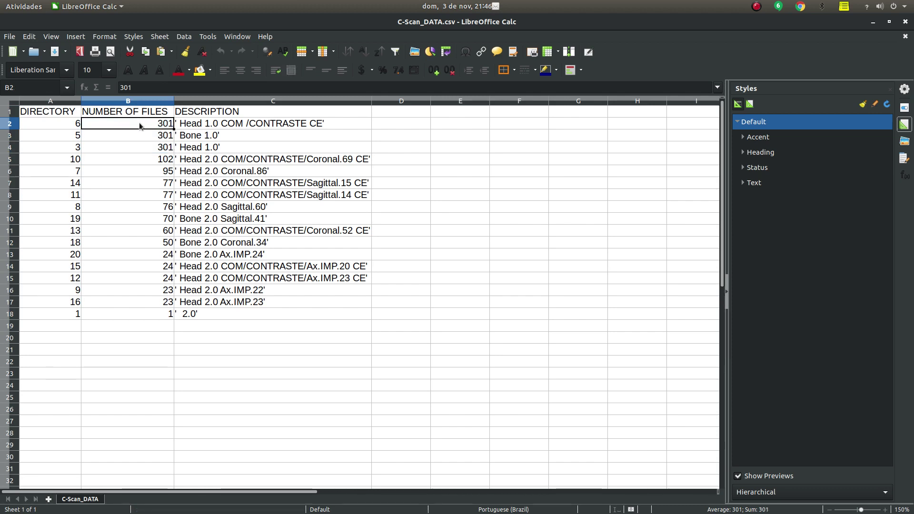
{"action": "left_click", "coordinate": [59, 125]}
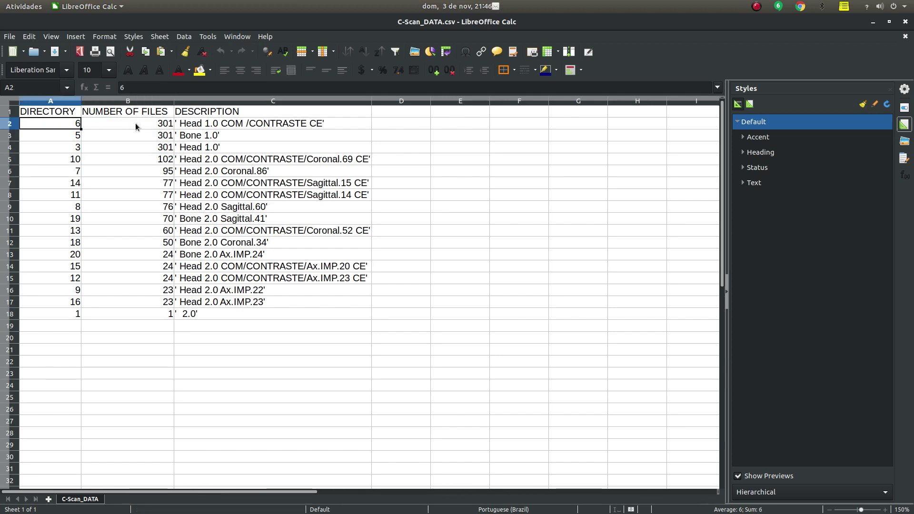
{"action": "left_click", "coordinate": [135, 123]}
{"action": "left_click", "coordinate": [70, 136]}
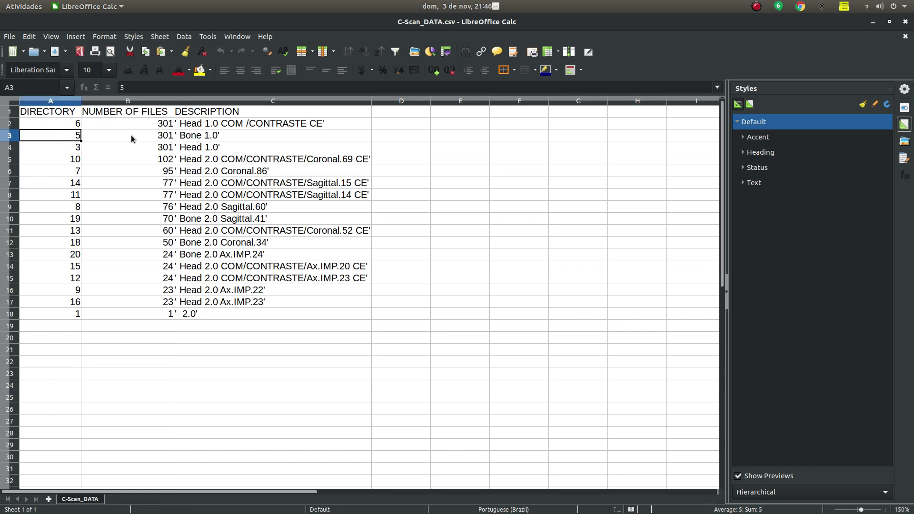
{"action": "left_click", "coordinate": [109, 138]}
{"action": "left_click", "coordinate": [71, 148]}
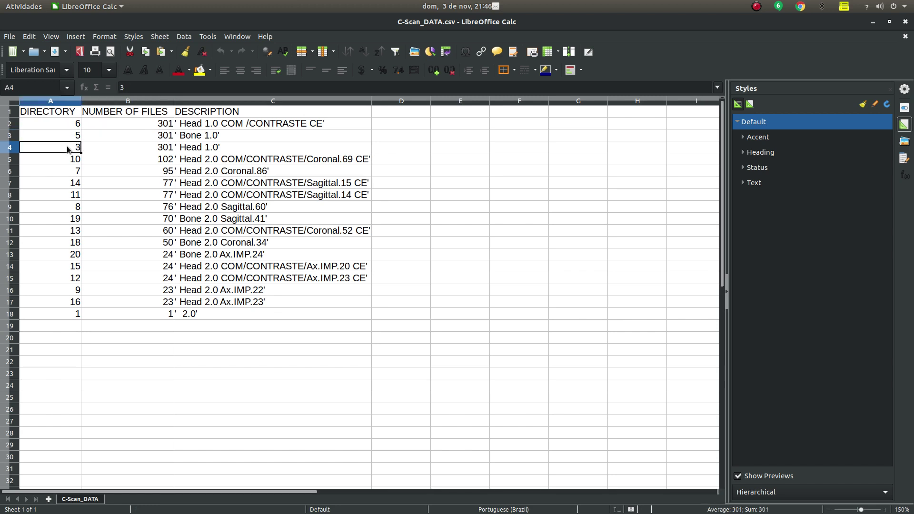
{"action": "left_click", "coordinate": [115, 150]}
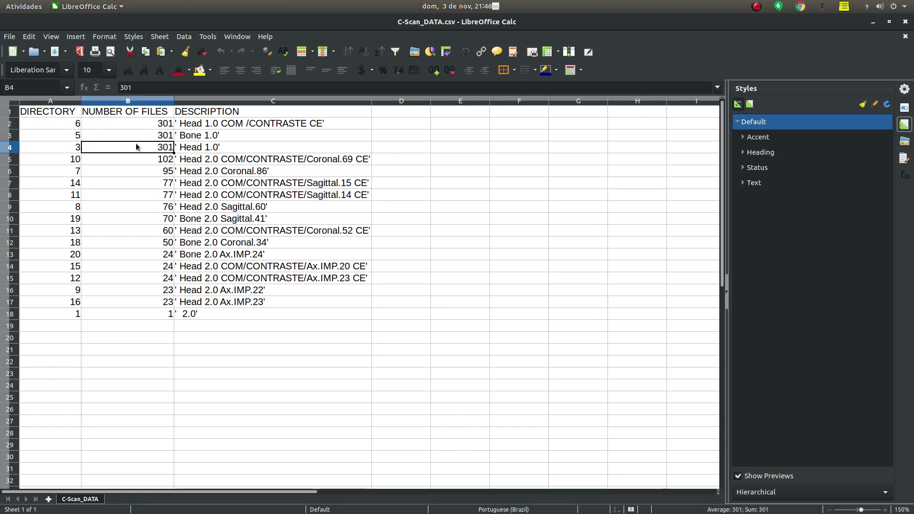
{"action": "left_click", "coordinate": [201, 149]}
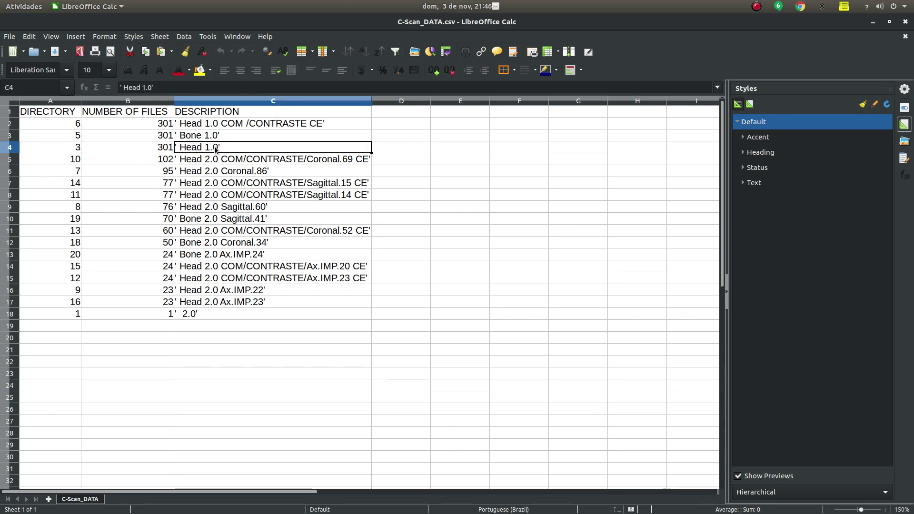
- Bold directory 3's row A4:C4 (3, 301 files, Head 1.0)
{"action": "left_click_drag", "start_coordinate": [215, 150], "coordinate": [50, 146]}
{"action": "key", "text": "ctrl+b"}
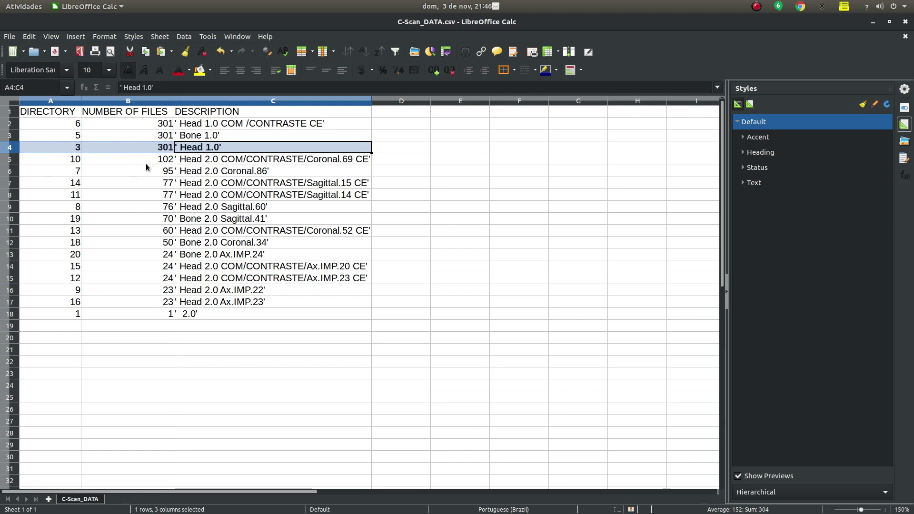
{"action": "left_click", "coordinate": [147, 162]}
{"action": "left_click", "coordinate": [142, 148]}
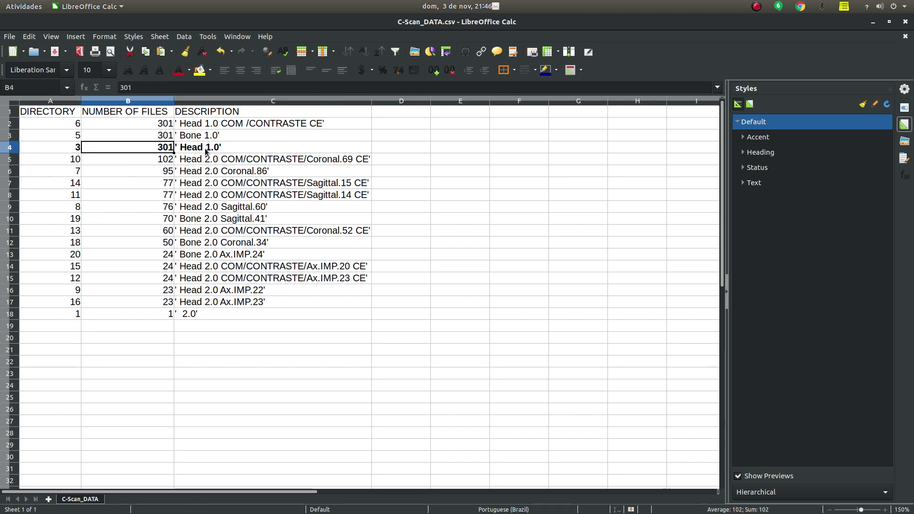
{"action": "left_click", "coordinate": [205, 151]}
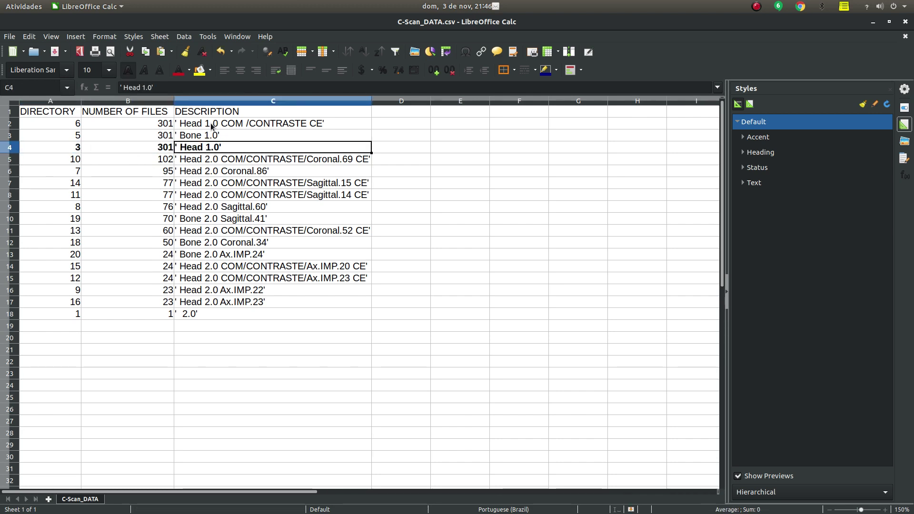
- Bold directory 6's 'Head 1.0 COM /CONTRASTE CE' description and reselect the directory 3 row
{"action": "left_click", "coordinate": [211, 126]}
{"action": "key", "text": "ctrl+b"}
{"action": "left_click", "coordinate": [199, 152]}
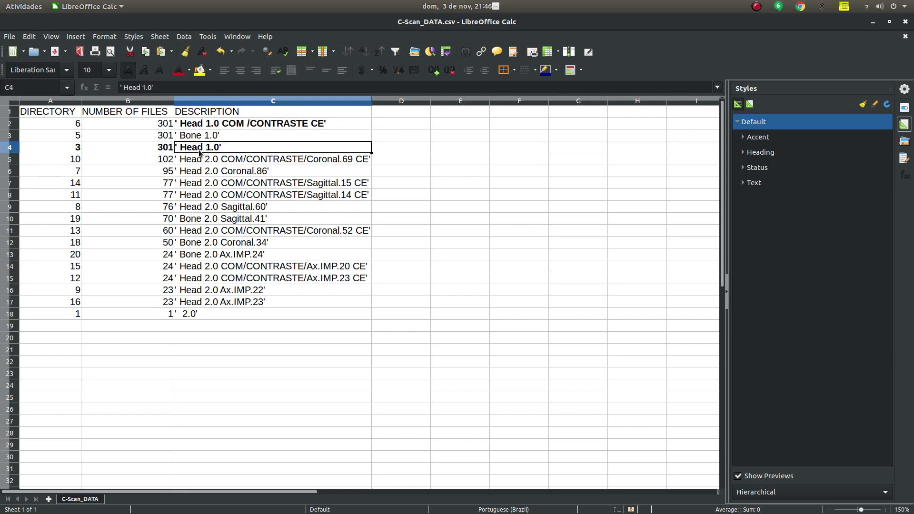
{"action": "left_click_drag", "start_coordinate": [220, 152], "coordinate": [61, 149]}
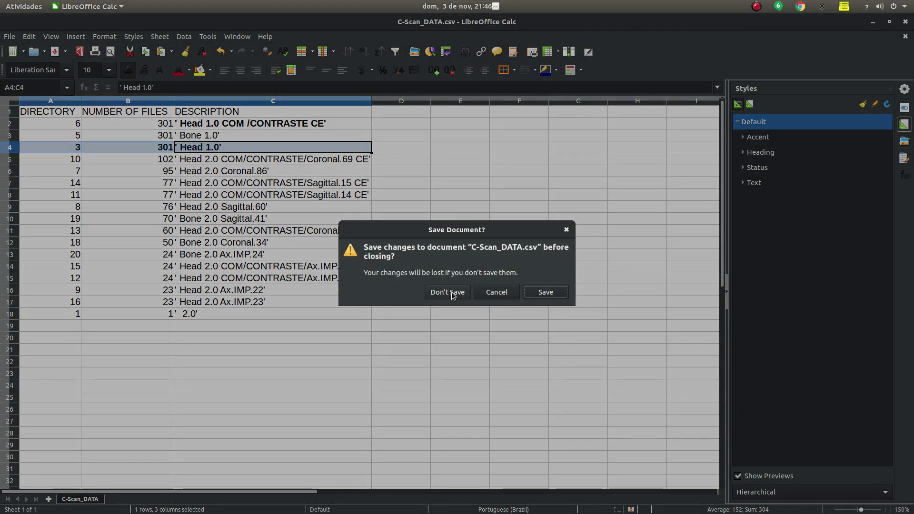
- Close Calc without saving and highlight the directory 6 entry in the Terminal listing
{"action": "left_click", "coordinate": [453, 292]}
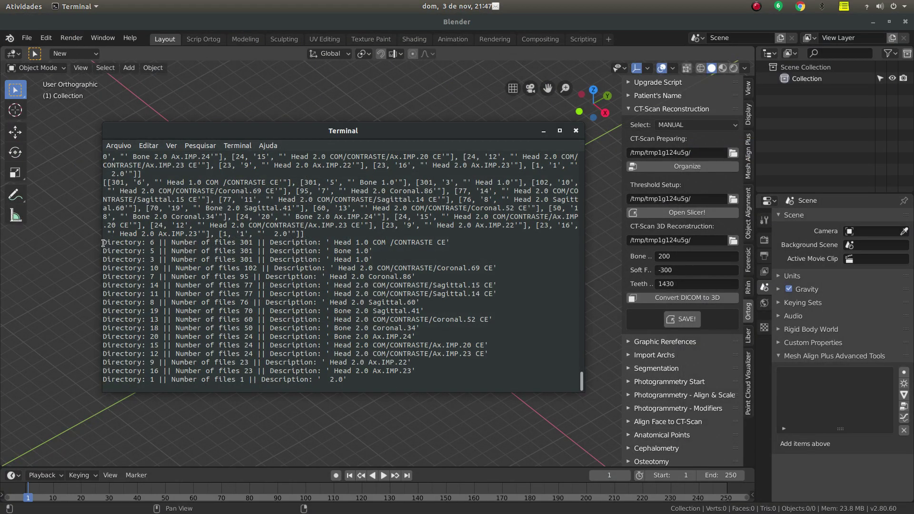
{"action": "left_click_drag", "start_coordinate": [104, 243], "coordinate": [451, 242]}
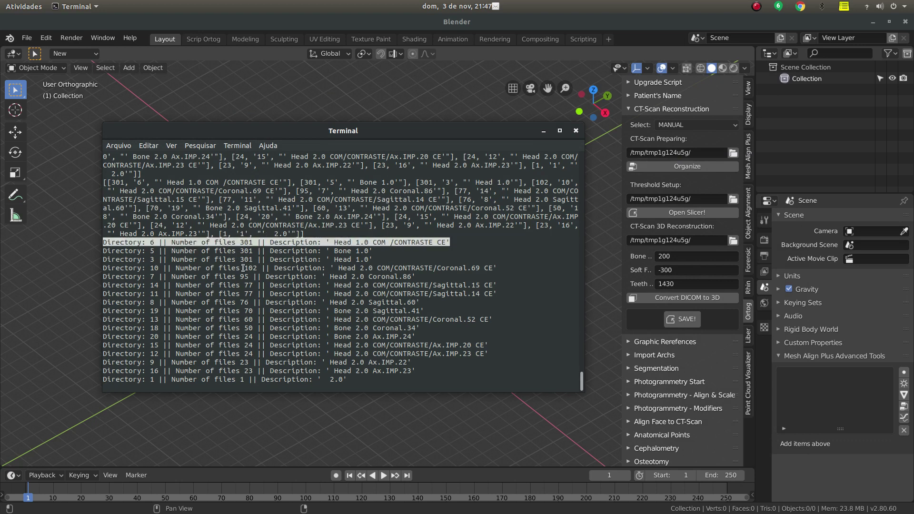
{"action": "left_click", "coordinate": [131, 241]}
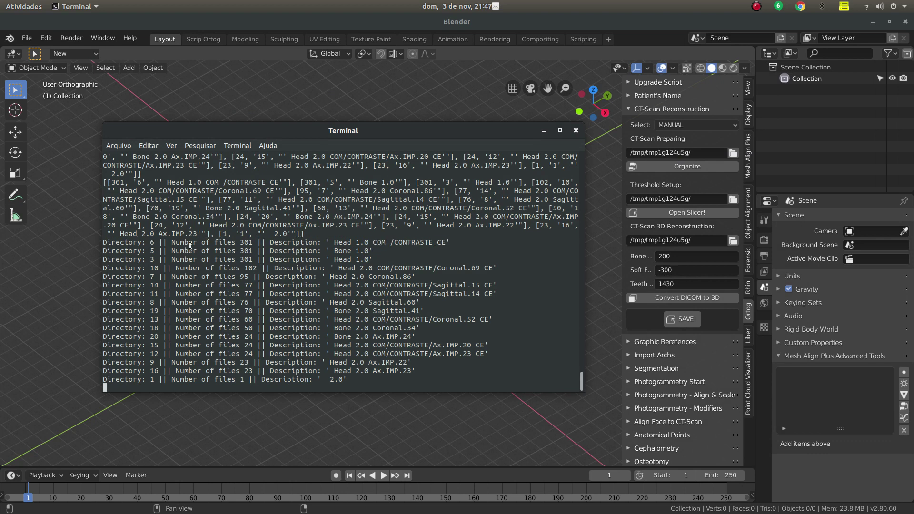
- Highlight directory 3's 301-file line and browse for the 3D Reconstruction folder
{"action": "left_click_drag", "start_coordinate": [205, 242], "coordinate": [427, 241]}
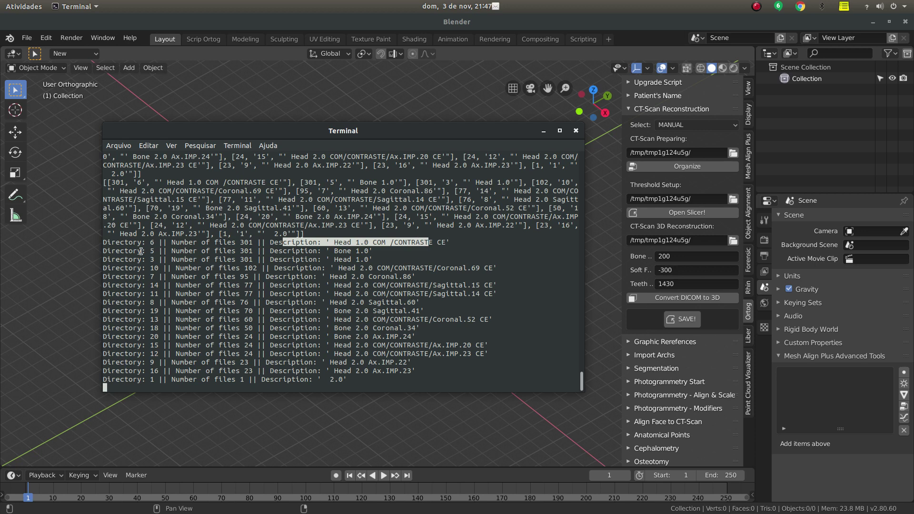
{"action": "left_click_drag", "start_coordinate": [124, 259], "coordinate": [370, 257]}
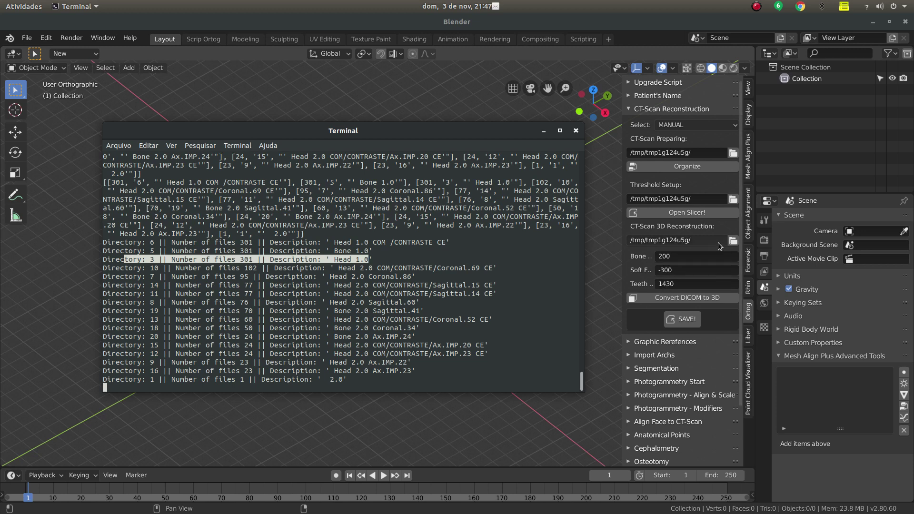
{"action": "left_click", "coordinate": [733, 241]}
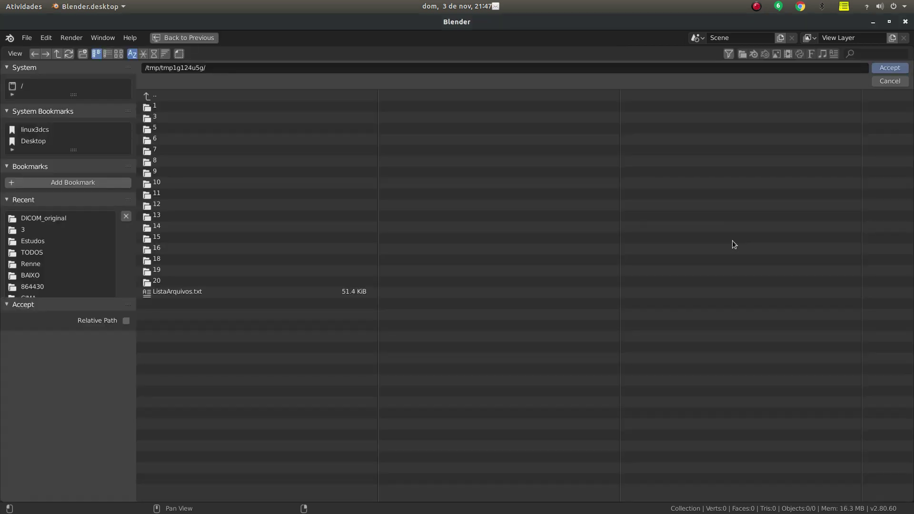
- Set /tmp/tmp1g124u5g/3/ as the reconstruction folder and widen the sidebar panel
{"action": "left_click", "coordinate": [163, 117]}
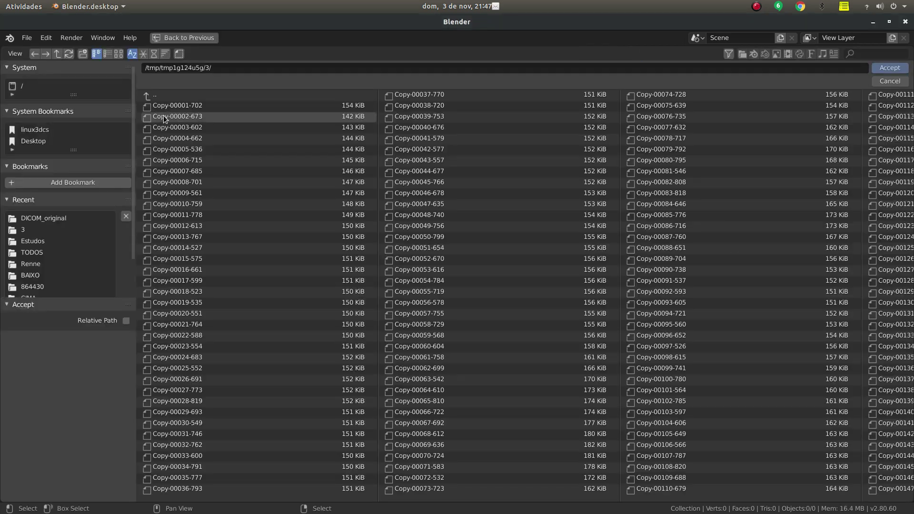
{"action": "left_click", "coordinate": [889, 68]}
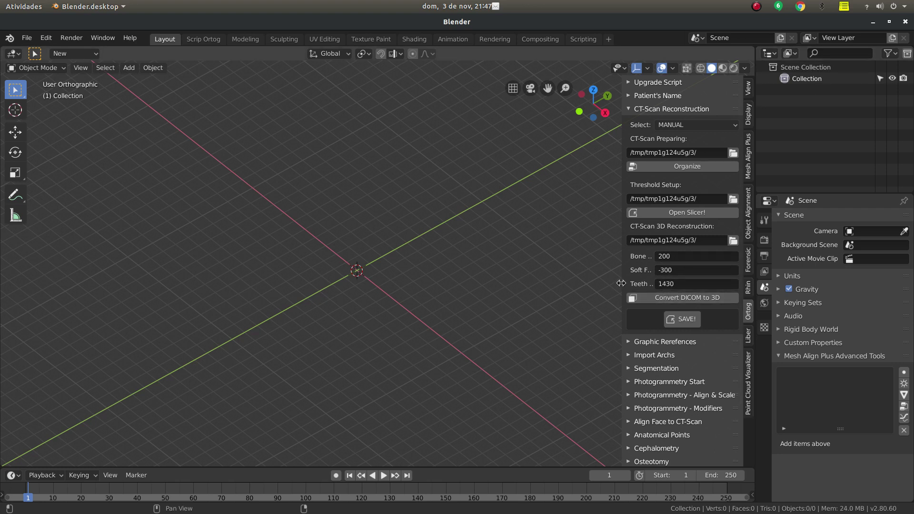
{"action": "left_click_drag", "start_coordinate": [622, 282], "coordinate": [587, 289]}
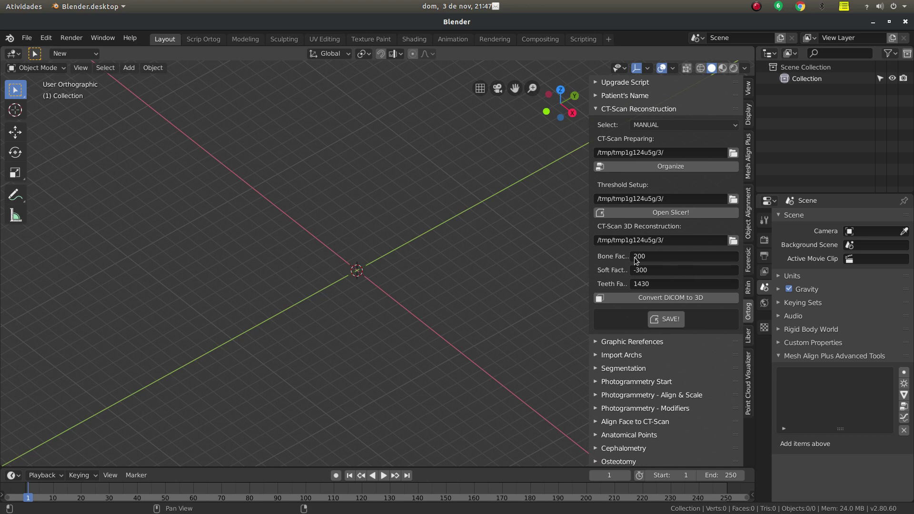
- Run Convert DICOM to 3D, copy all eight lines of CT_Scan_tomograph.txt, and close it
{"action": "left_click", "coordinate": [632, 298]}
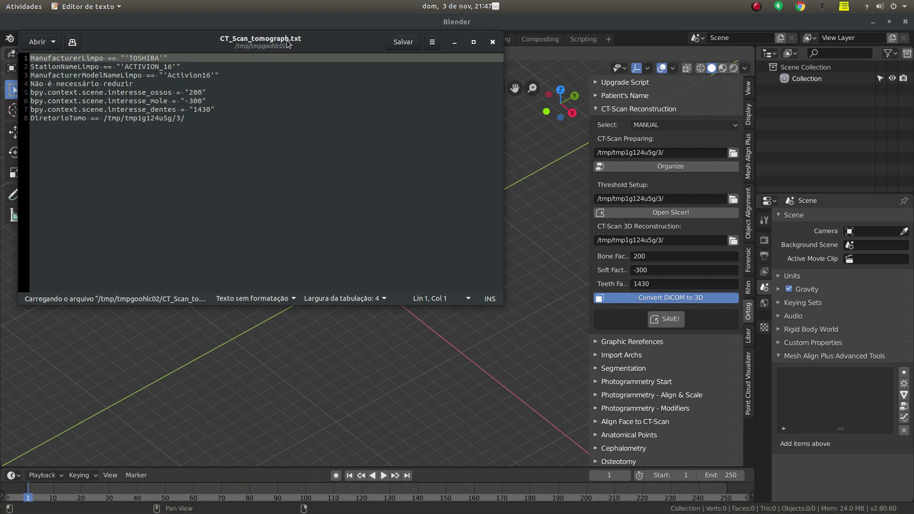
{"action": "mouse_move", "coordinate": [287, 44]}
{"action": "left_mouse_down"}
{"action": "mouse_move", "coordinate": [433, 134]}
{"action": "mouse_move", "coordinate": [480, 143]}
{"action": "left_mouse_up"}
{"action": "left_click", "coordinate": [389, 221]}
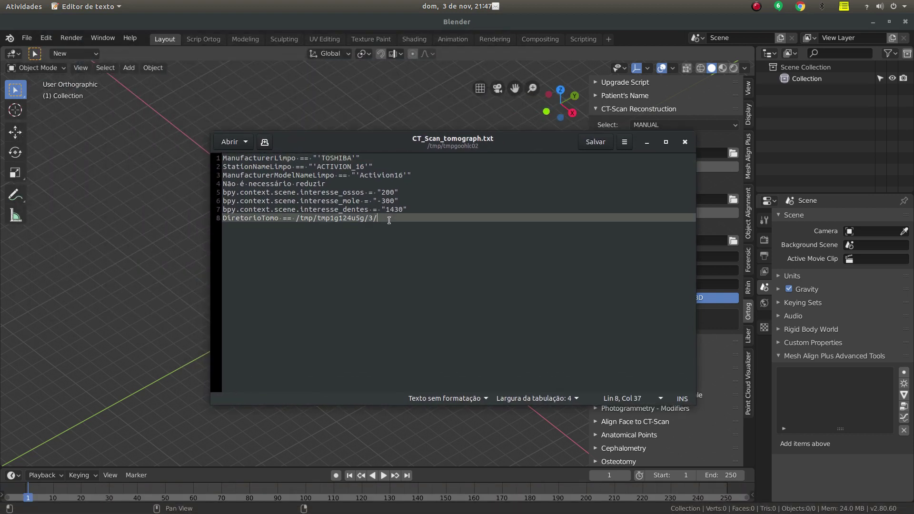
{"action": "left_click_drag", "start_coordinate": [390, 219], "coordinate": [216, 158]}
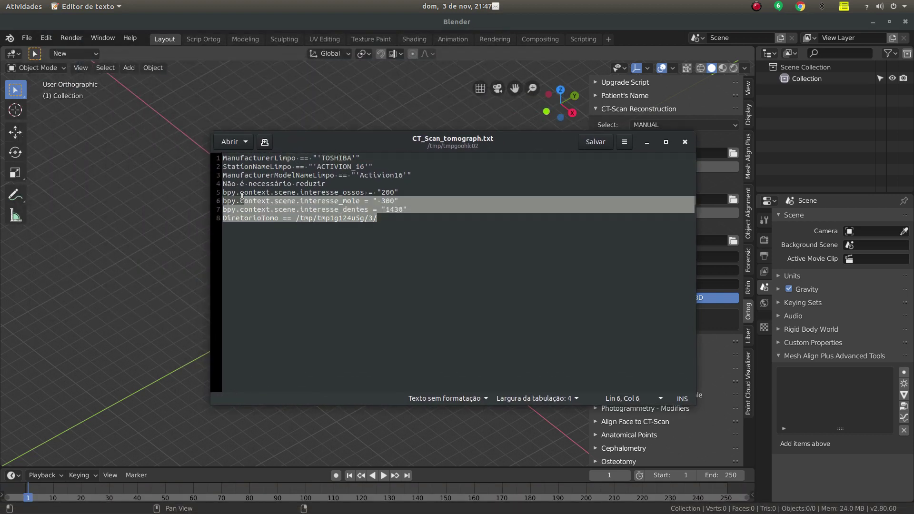
{"action": "left_click", "coordinate": [361, 230]}
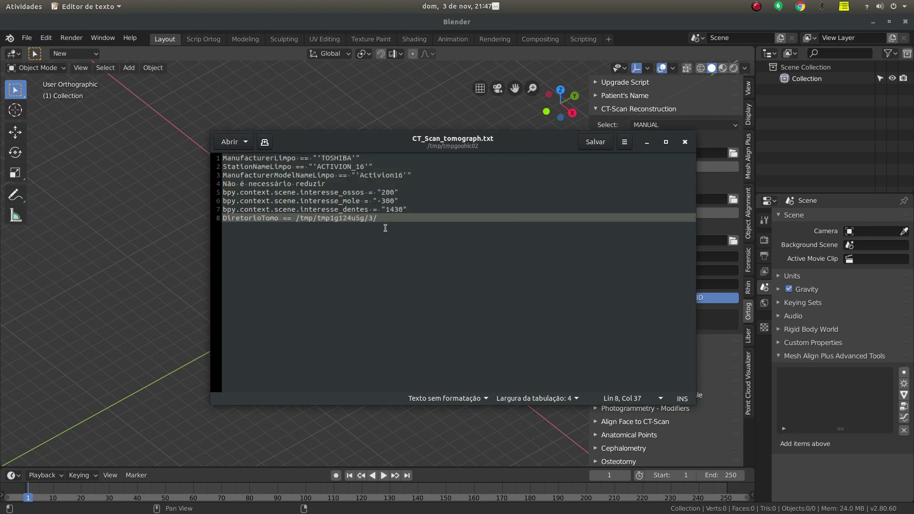
{"action": "left_click_drag", "start_coordinate": [383, 218], "coordinate": [217, 158]}
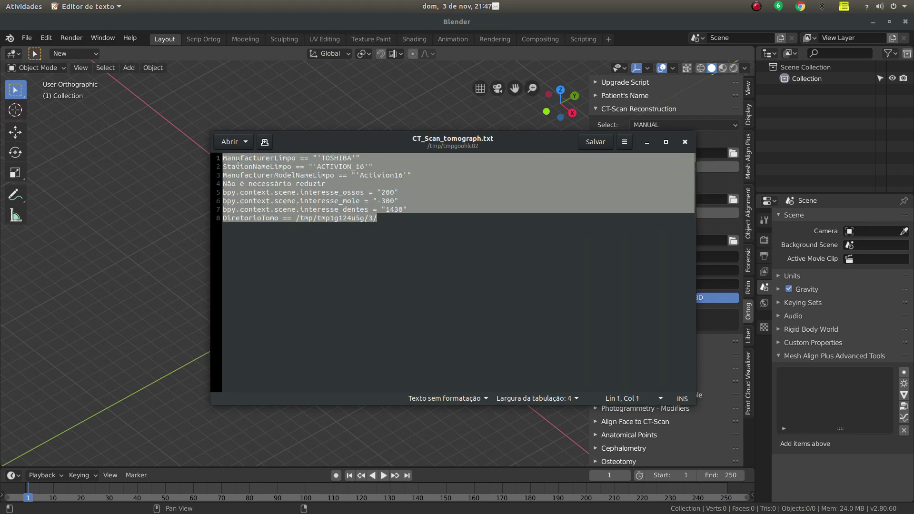
{"action": "right_click", "coordinate": [263, 170]}
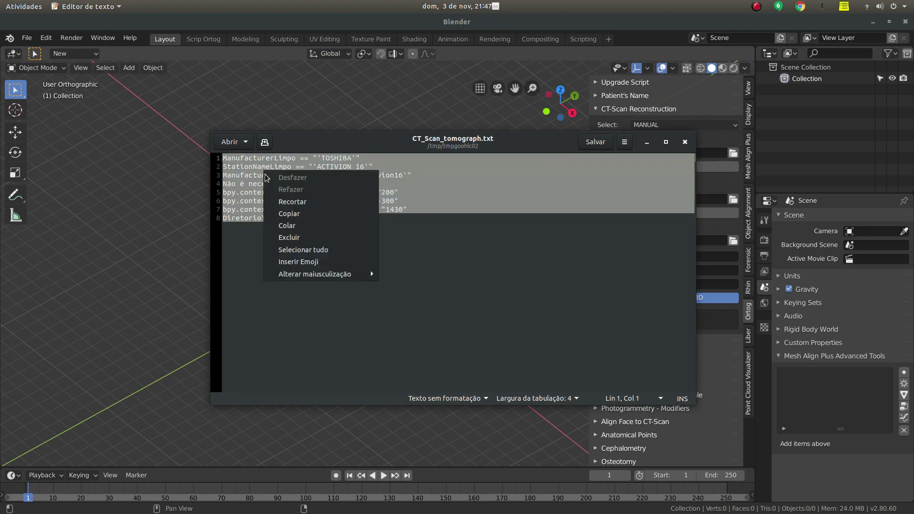
{"action": "left_click", "coordinate": [308, 213]}
{"action": "left_click", "coordinate": [405, 220]}
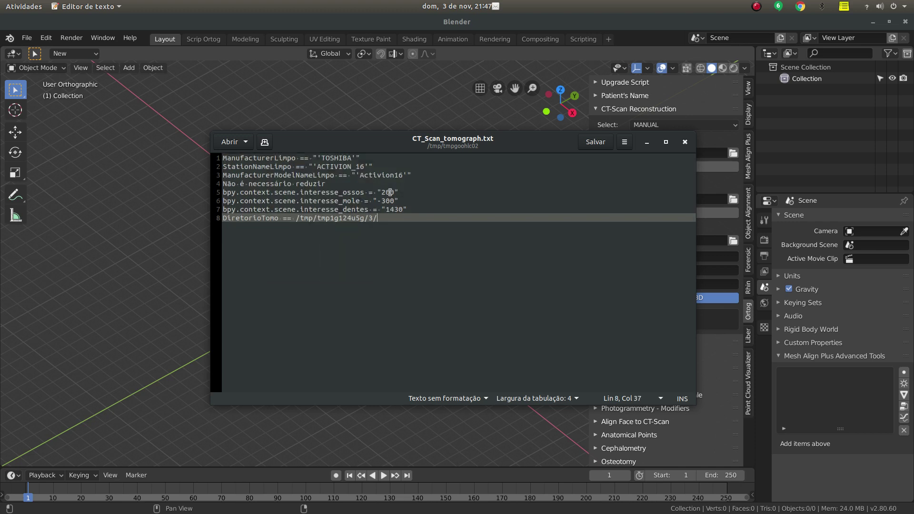
{"action": "left_click", "coordinate": [685, 142]}
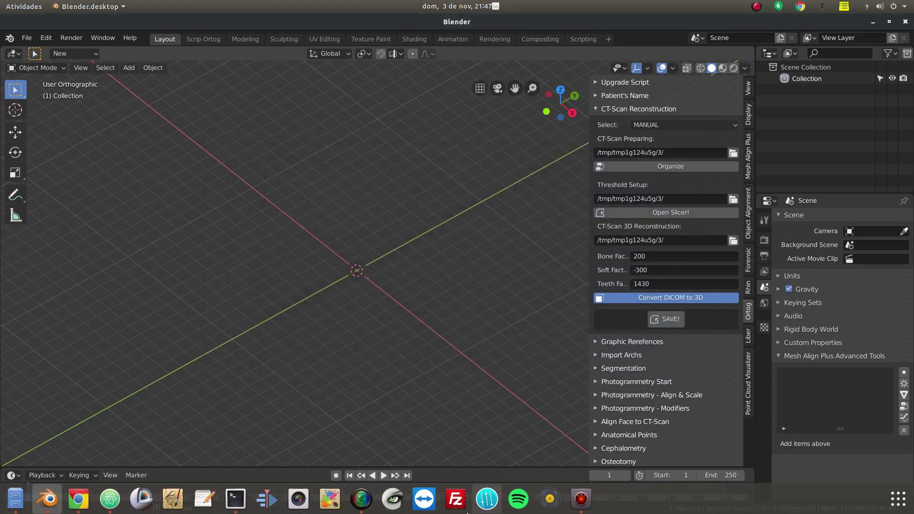
- Bring up the Dicom2Mesh terminal log and wait for the bone, soft-tissue and teeth meshes to finish
{"action": "left_click", "coordinate": [228, 500]}
{"action": "left_click_drag", "start_coordinate": [351, 136], "coordinate": [668, 204]}
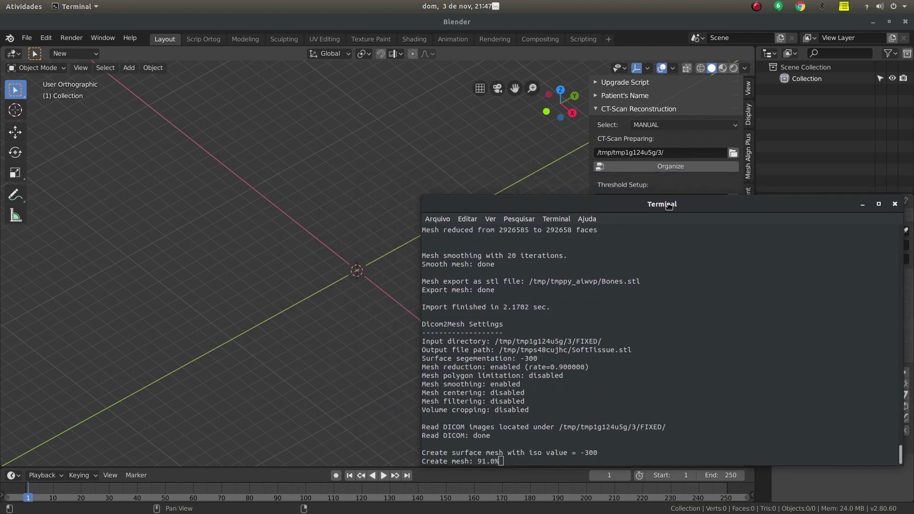
{"action": "left_click", "coordinate": [755, 8]}
{"action": "left_click", "coordinate": [786, 33]}
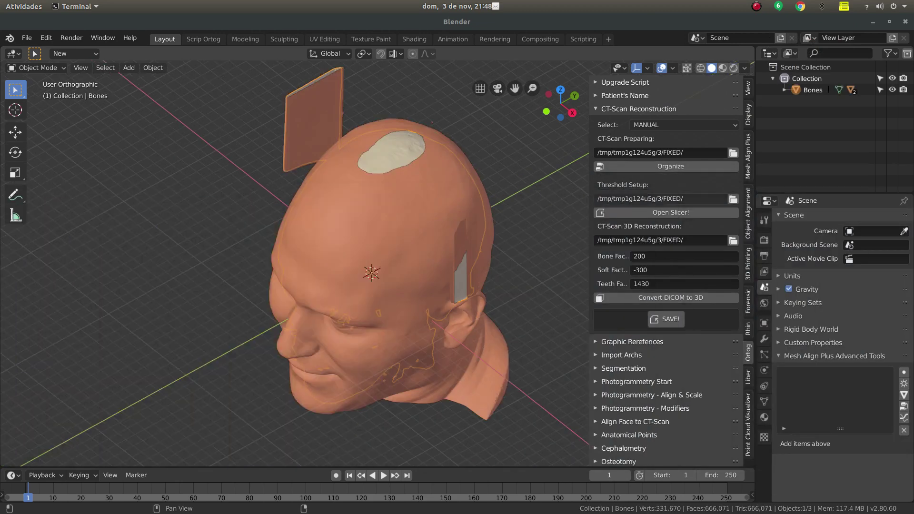
- Orbit the reconstructed head to view it from the front, left and right sides
{"action": "mouse_move", "coordinate": [285, 300]}
{"action": "middle_mouse_down"}
{"action": "mouse_move", "coordinate": [405, 324]}
{"action": "mouse_move", "coordinate": [355, 316]}
{"action": "mouse_move", "coordinate": [358, 337]}
{"action": "mouse_move", "coordinate": [381, 320]}
{"action": "mouse_move", "coordinate": [369, 326]}
{"action": "middle_mouse_up"}
{"action": "scroll", "coordinate": [380, 320], "scroll_direction": "up", "scroll_amount": 2}
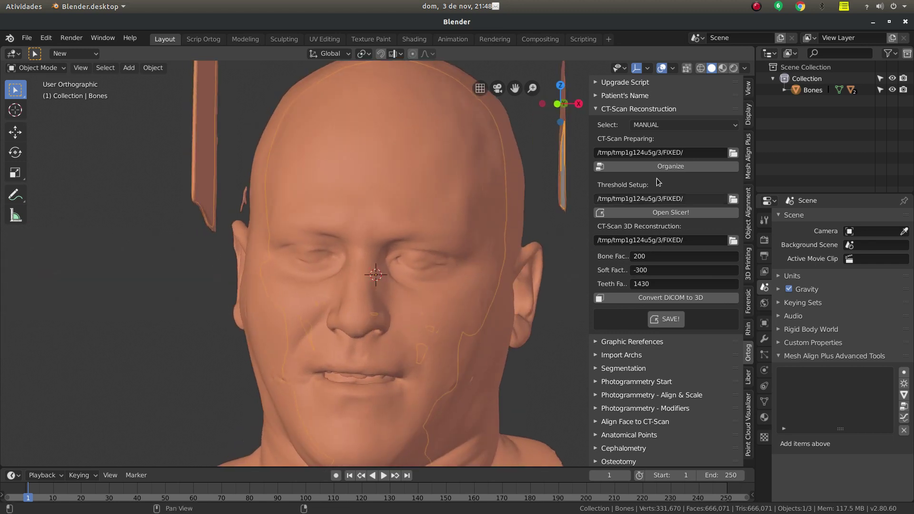
{"action": "middle_click_drag", "start_coordinate": [345, 252], "coordinate": [337, 252]}
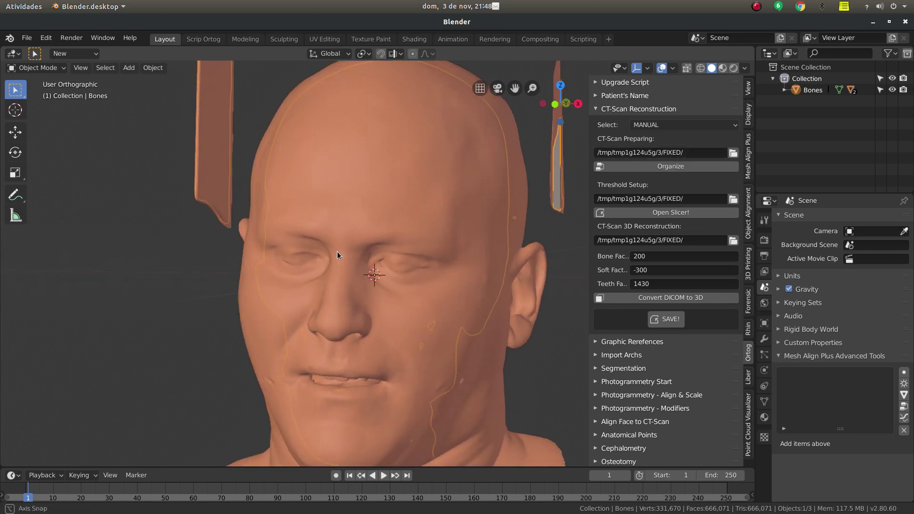
{"action": "mouse_move", "coordinate": [338, 181]}
{"action": "middle_mouse_down"}
{"action": "mouse_move", "coordinate": [265, 172]}
{"action": "mouse_move", "coordinate": [249, 192]}
{"action": "middle_mouse_up"}
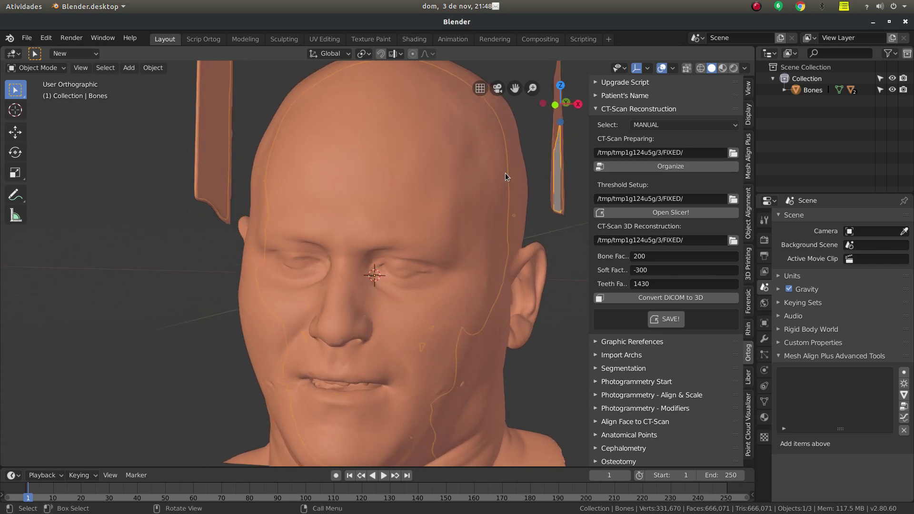
{"action": "mouse_move", "coordinate": [504, 173]}
{"action": "middle_mouse_down"}
{"action": "mouse_move", "coordinate": [467, 180]}
{"action": "mouse_move", "coordinate": [401, 253]}
{"action": "mouse_move", "coordinate": [374, 260]}
{"action": "mouse_move", "coordinate": [386, 267]}
{"action": "mouse_move", "coordinate": [322, 283]}
{"action": "middle_mouse_up"}
- Zoom in closely on the face around the eye area
{"action": "scroll", "coordinate": [373, 261], "scroll_direction": "up", "scroll_amount": 1}
{"action": "scroll", "coordinate": [375, 254], "scroll_direction": "up", "scroll_amount": 1}
{"action": "scroll", "coordinate": [371, 261], "scroll_direction": "up", "scroll_amount": 1}
{"action": "scroll", "coordinate": [354, 276], "scroll_direction": "up", "scroll_amount": 1}
{"action": "scroll", "coordinate": [355, 257], "scroll_direction": "up", "scroll_amount": 1}
{"action": "mouse_move", "coordinate": [356, 257]}
{"action": "middle_mouse_down"}
{"action": "mouse_move", "coordinate": [351, 284]}
{"action": "mouse_move", "coordinate": [361, 299]}
{"action": "mouse_move", "coordinate": [356, 290]}
{"action": "middle_mouse_up"}
{"action": "scroll", "coordinate": [350, 295], "scroll_direction": "up", "scroll_amount": 1}
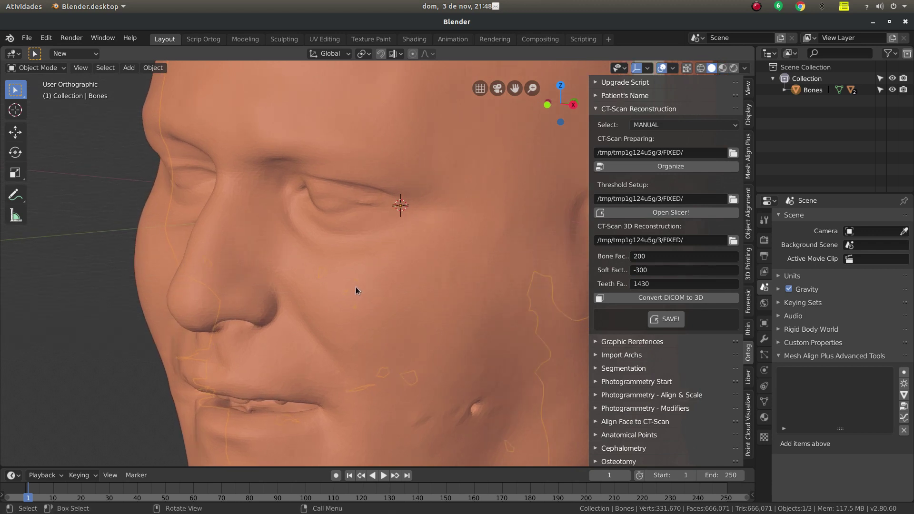
- Deselect all objects and rotate the view to show the face from the front
{"action": "key", "text": "alt+a"}
{"action": "middle_click_drag", "start_coordinate": [316, 317], "coordinate": [293, 328]}
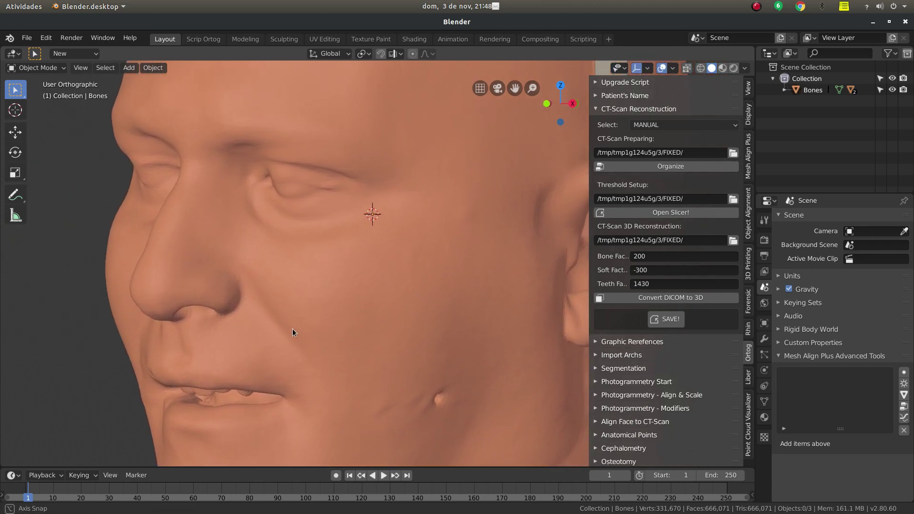
{"action": "mouse_move", "coordinate": [182, 328]}
{"action": "middle_mouse_down"}
{"action": "mouse_move", "coordinate": [194, 319]}
{"action": "mouse_move", "coordinate": [228, 325]}
{"action": "mouse_move", "coordinate": [213, 324]}
{"action": "mouse_move", "coordinate": [232, 367]}
{"action": "mouse_move", "coordinate": [239, 364]}
{"action": "middle_mouse_up"}
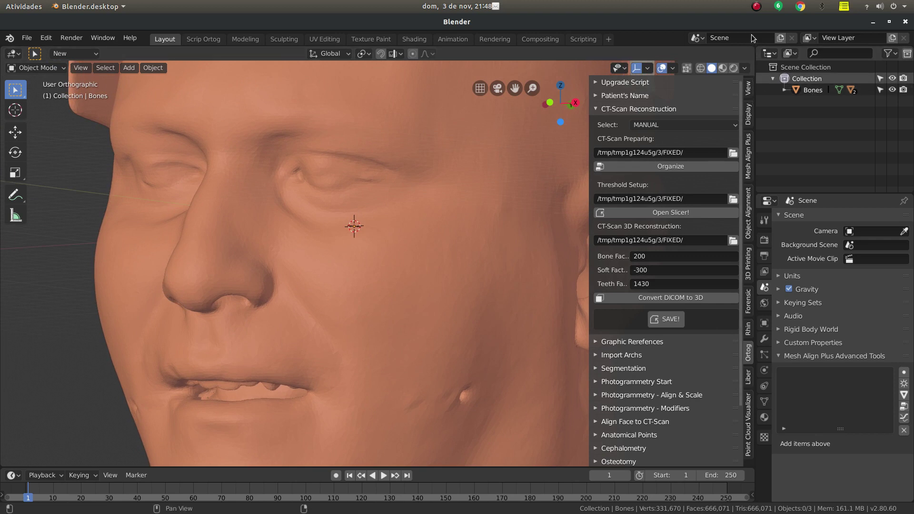
{"action": "left_click", "coordinate": [757, 7]}
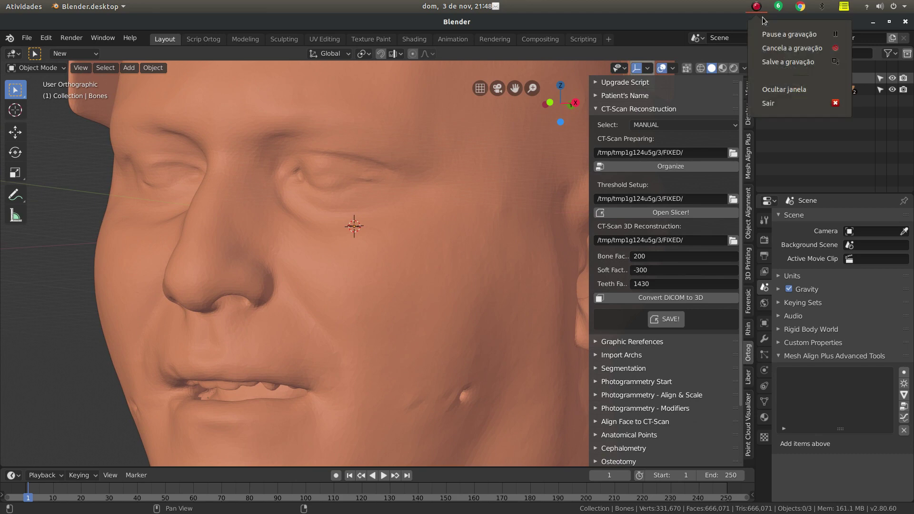